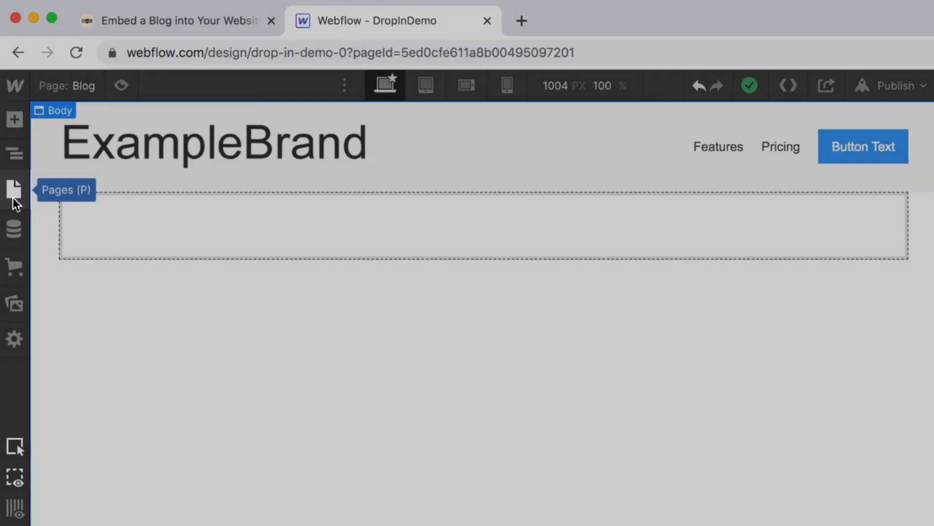
Open the Blog page's settings and bring up its custom code field for the end of the body tag
left_click(12, 198)
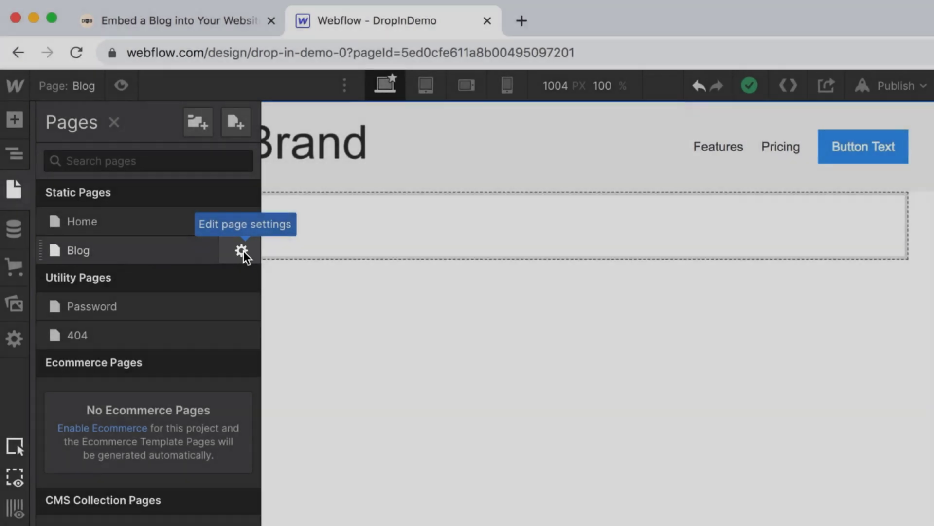
left_click(242, 250)
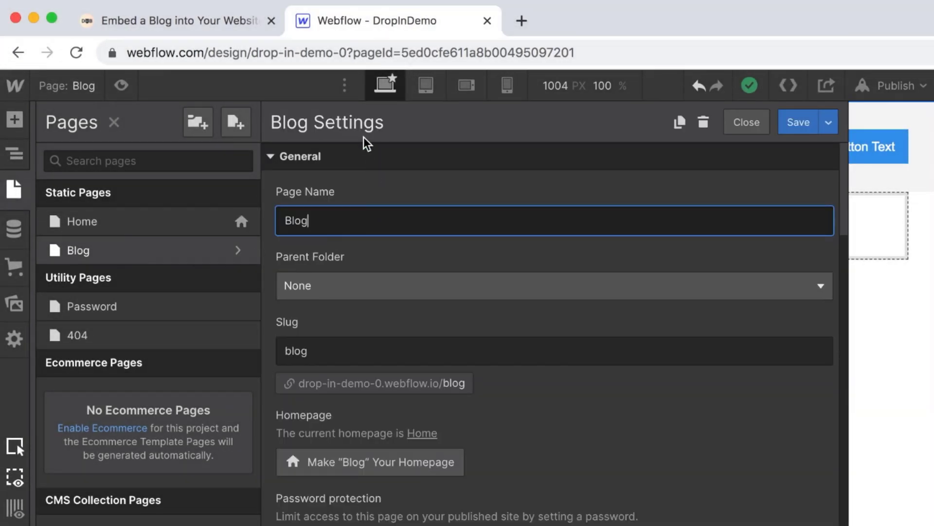
scroll(395, 459, "down", 2)
scroll(394, 459, "down", 20)
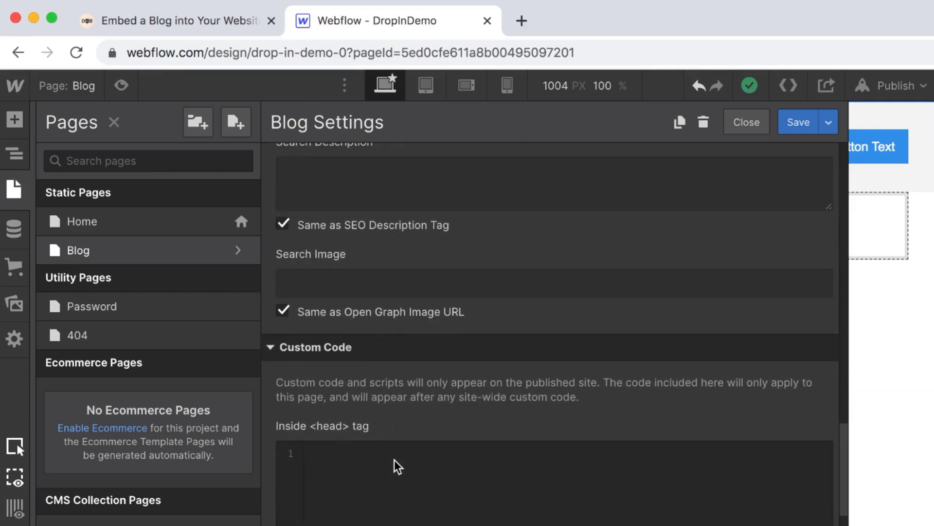
scroll(395, 459, "down", 8)
scroll(394, 459, "down", 3)
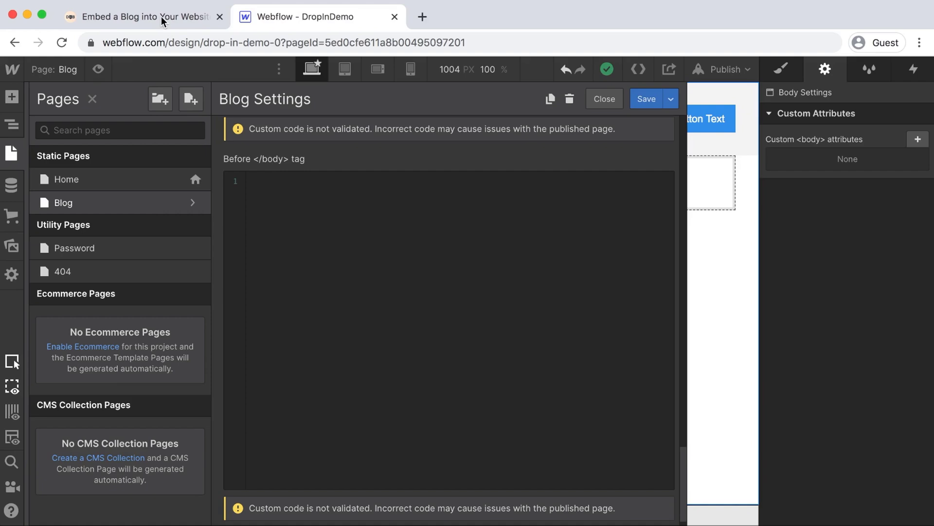
Switch to DropInBlog and copy the Step 1 embed script from its Code & Layout page
left_click(162, 16)
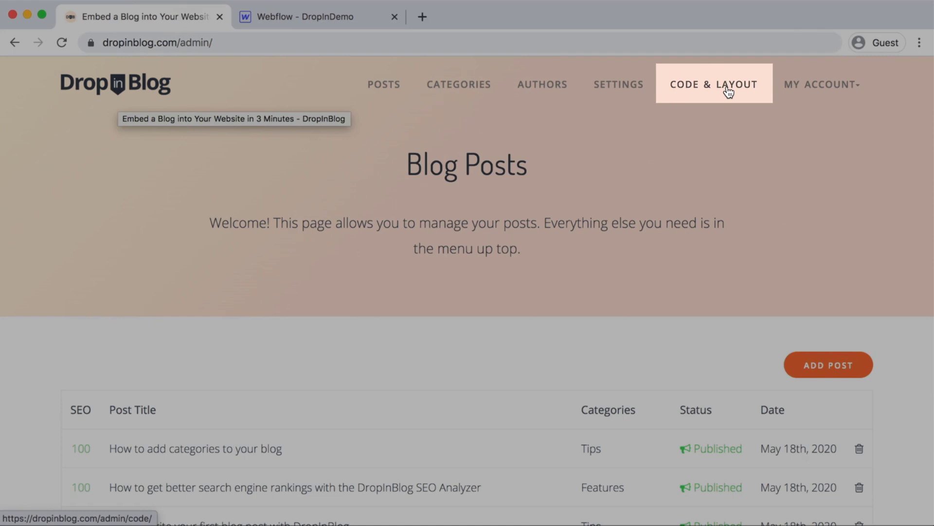
left_click(728, 91)
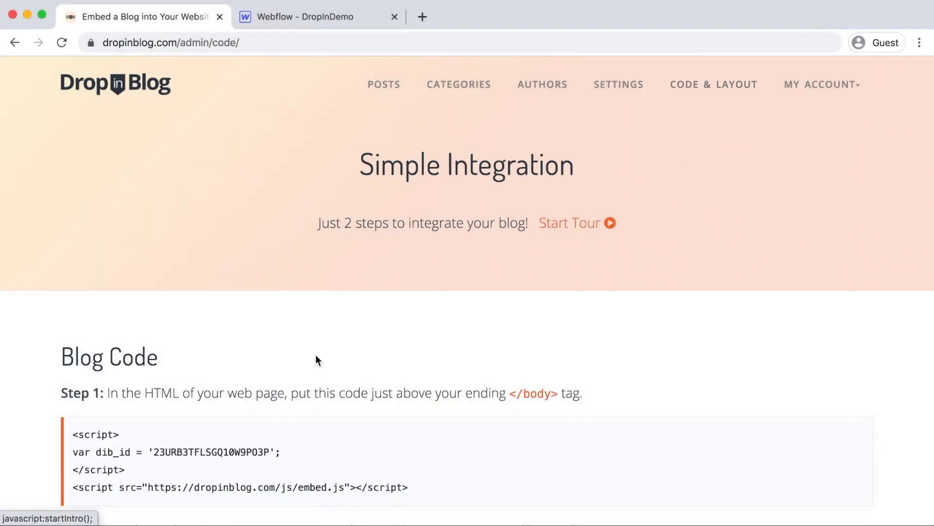
scroll(316, 359, "down", 5)
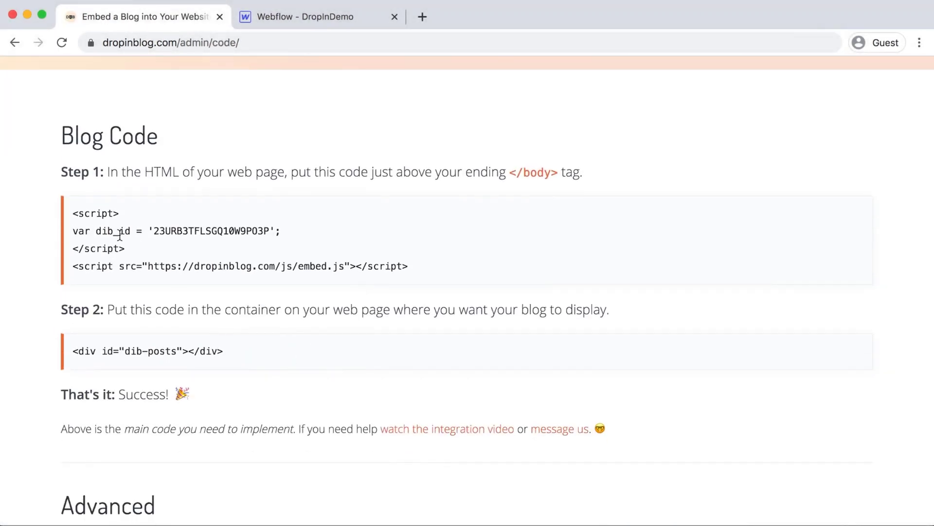
left_click_drag(73, 210, 439, 268)
key("super+c")
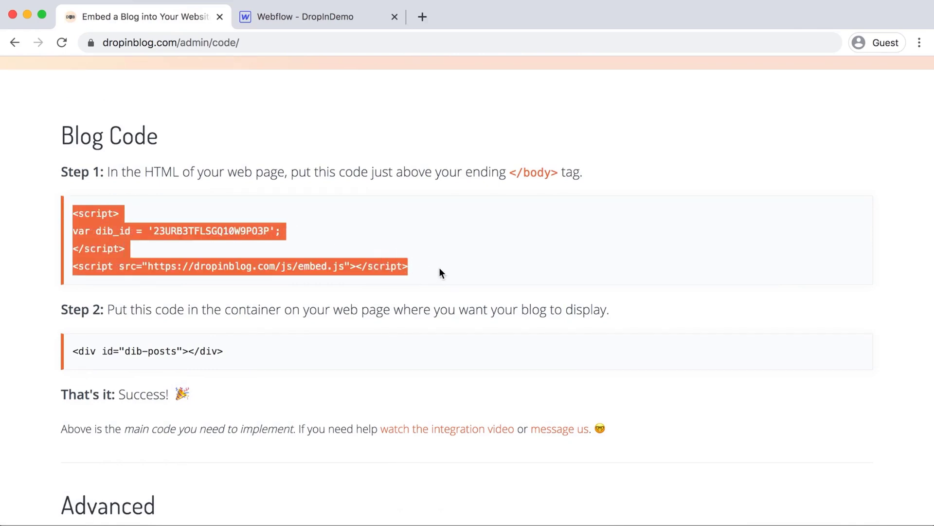
Back in Webflow, paste the embed script into the Blog page's custom code before the closing body tag and save the page settings
left_click(315, 15)
left_click(303, 207)
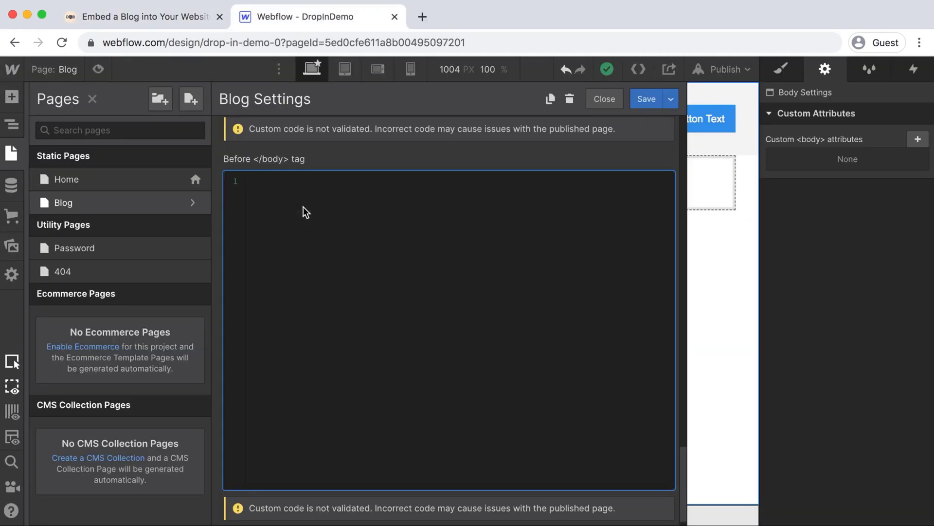
key("super+v")
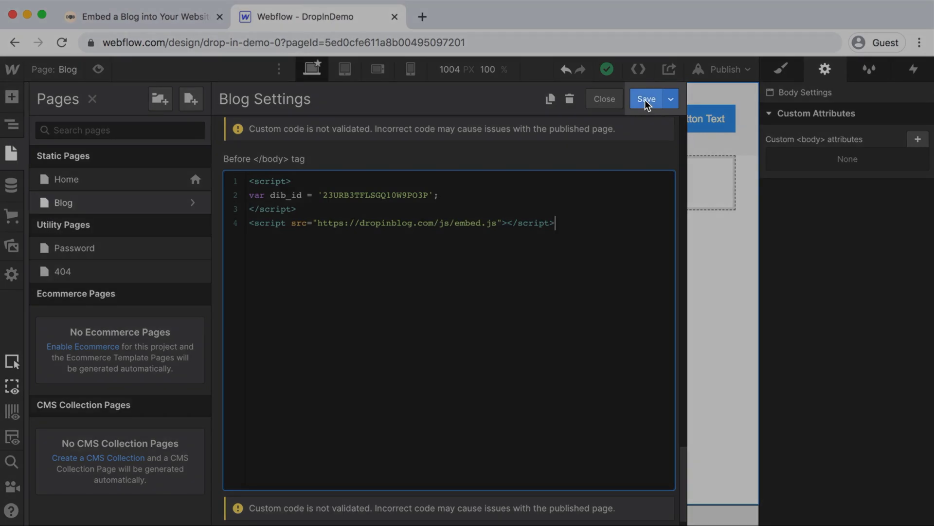
left_click(646, 99)
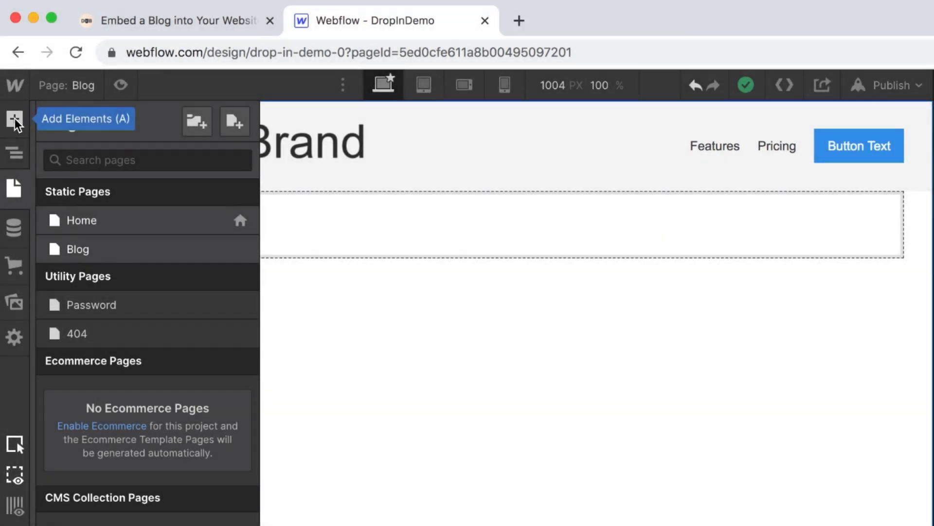
Add a container to the Blog page and set its ID to dib-posts, copied from the Step 2 code in DropInBlog
left_click(15, 120)
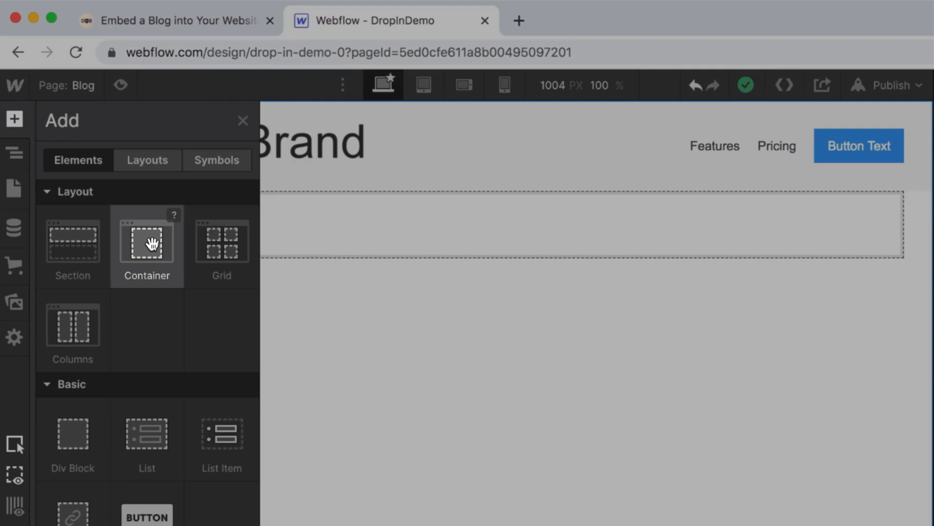
left_click(152, 243)
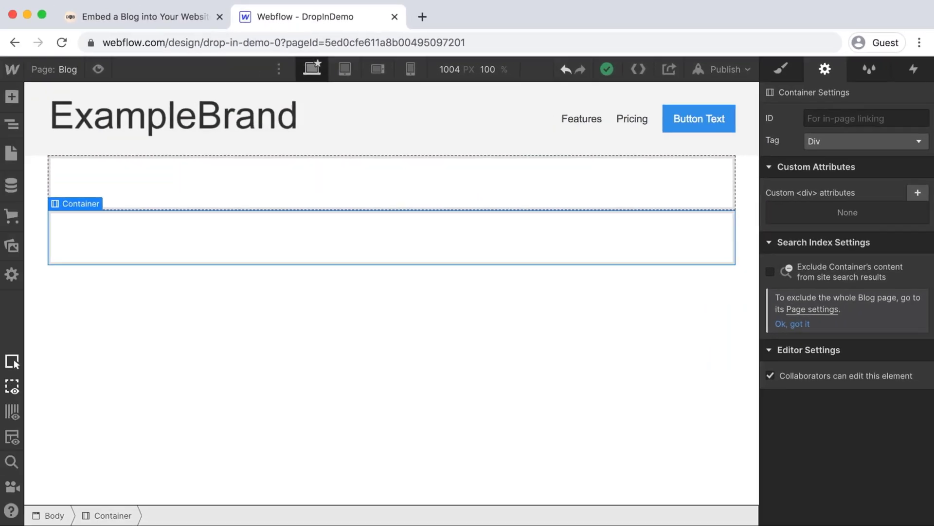
left_click(145, 15)
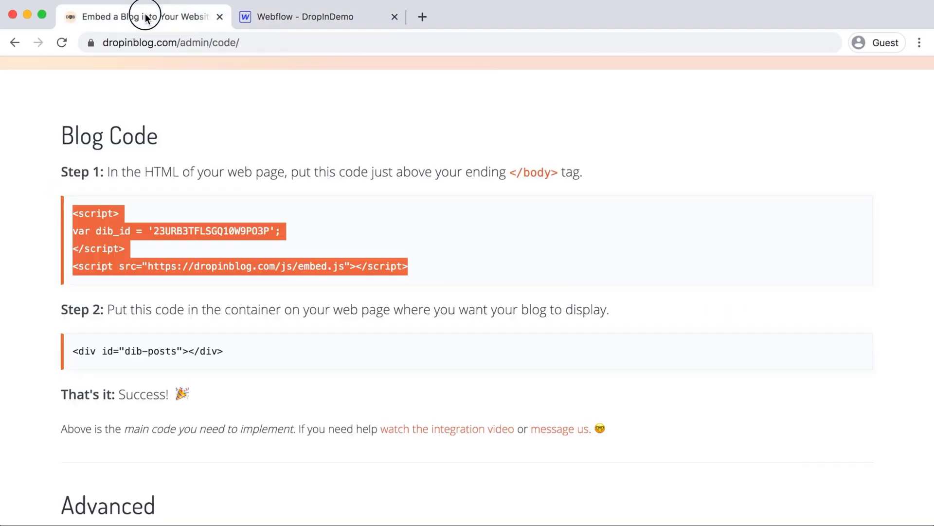
scroll(242, 348, "down", 3)
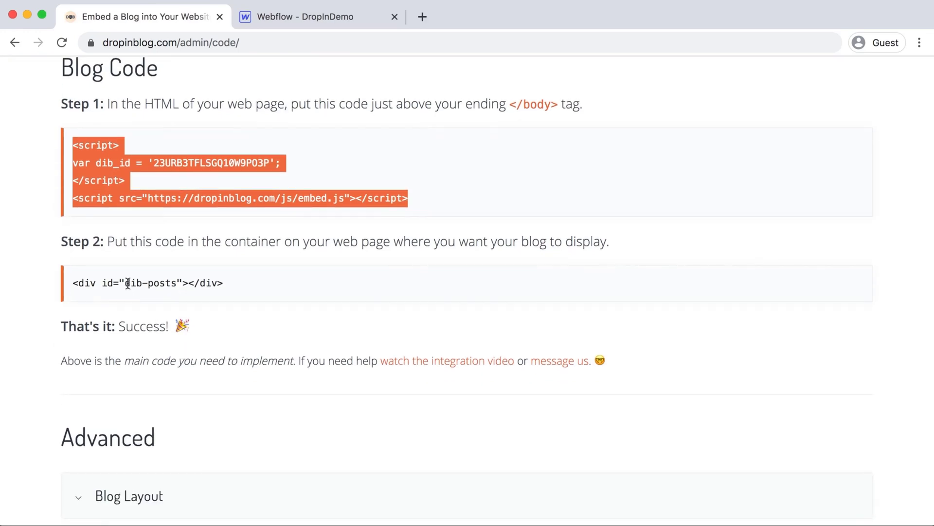
left_click_drag(125, 283, 175, 282)
key("super+c")
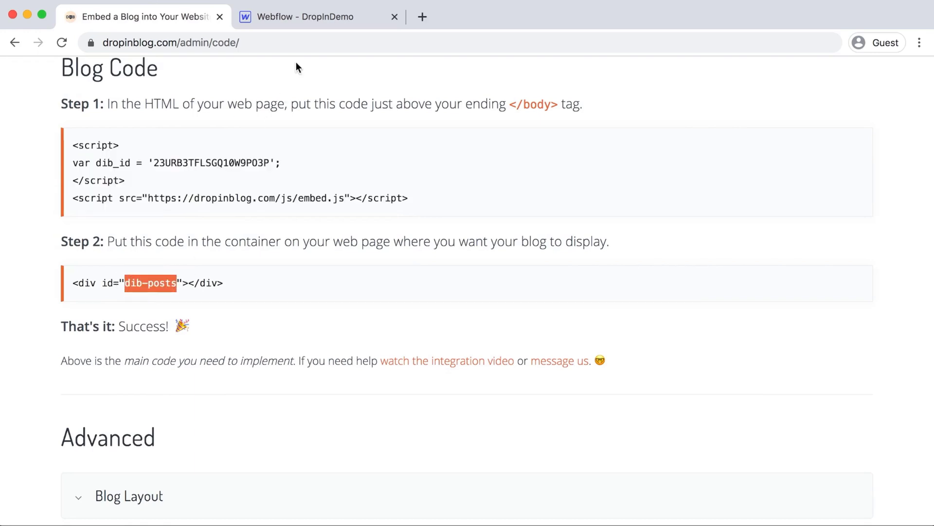
left_click(317, 20)
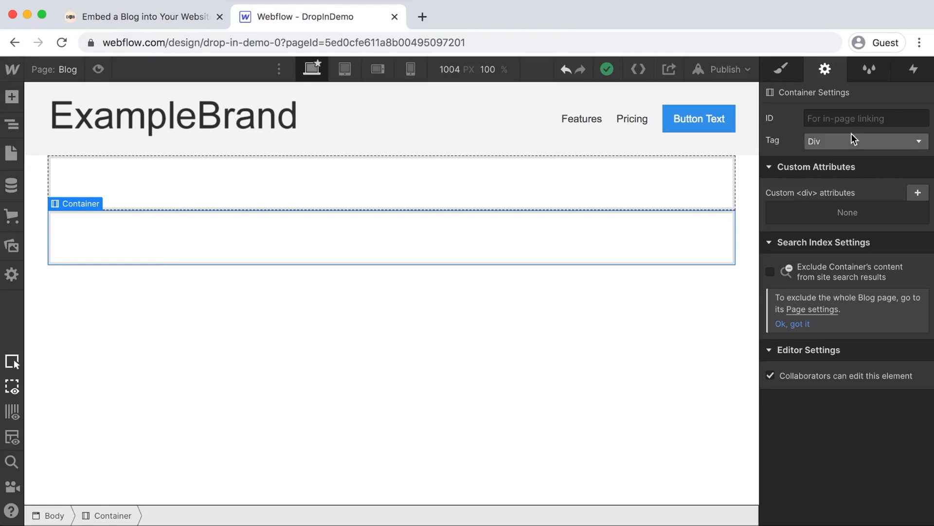
left_click(845, 118)
key("super+v")
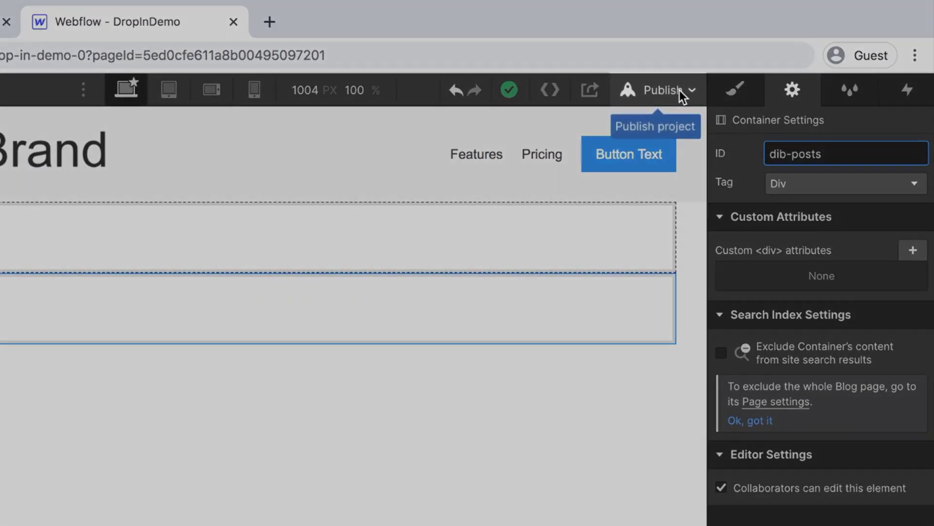
Publish the project to drop-in-demo-0.webflow.io and look over the live Blog page
left_click(680, 90)
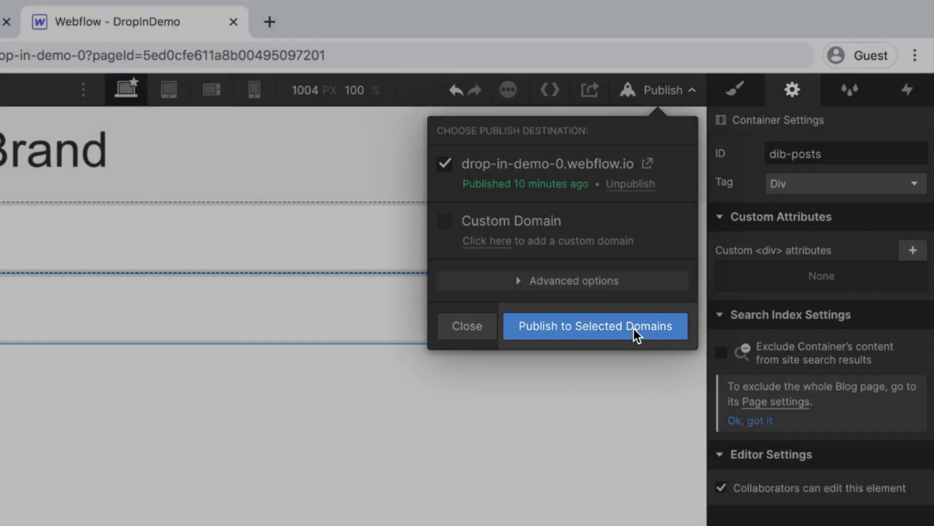
left_click(633, 329)
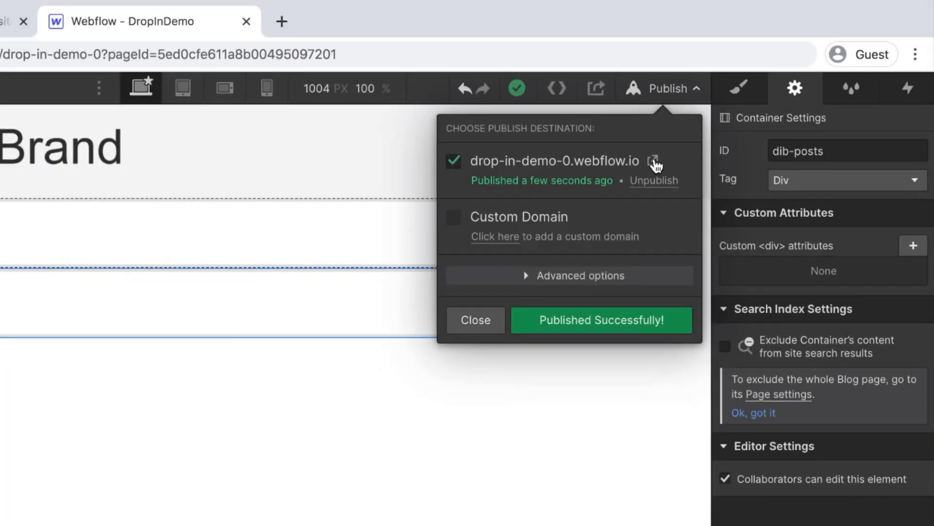
left_click(648, 165)
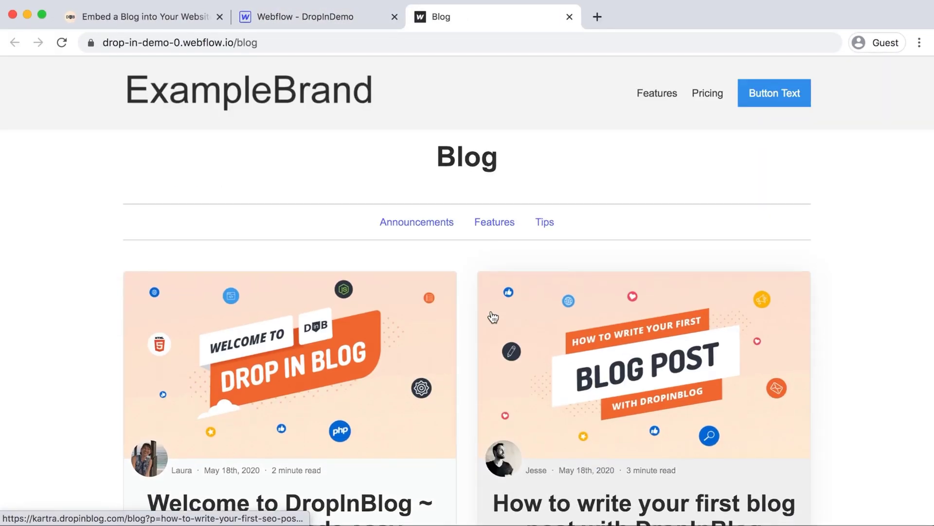
scroll(493, 316, "down", 10)
scroll(493, 317, "up", 5)
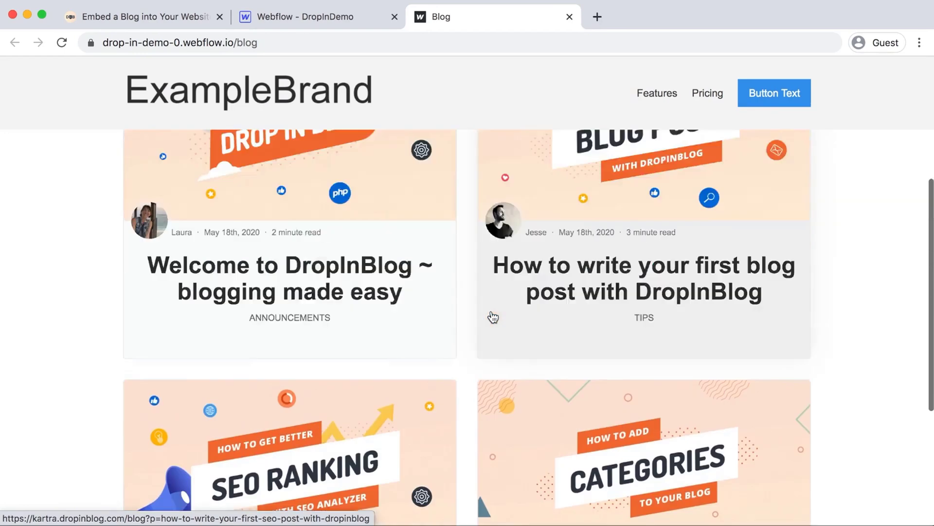
scroll(493, 316, "up", 5)
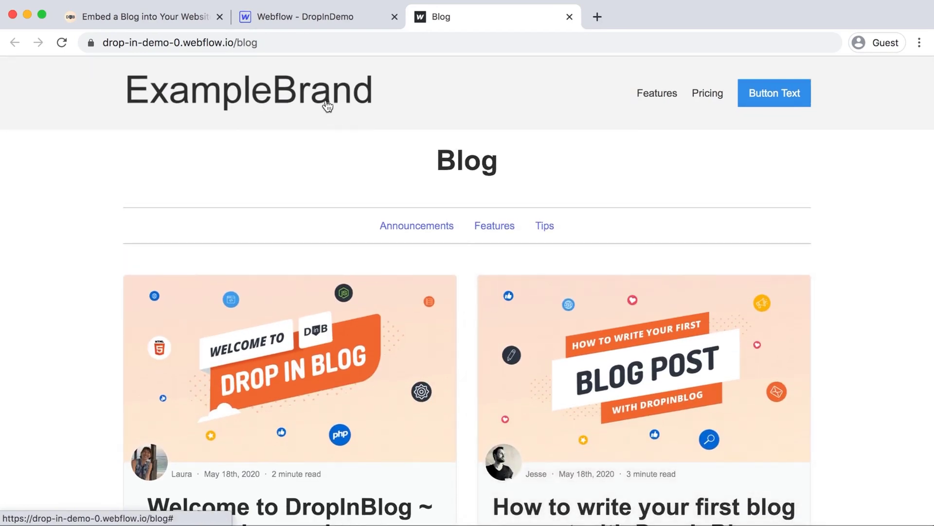
Copy the full web address of the live Blog page
double_click(278, 42)
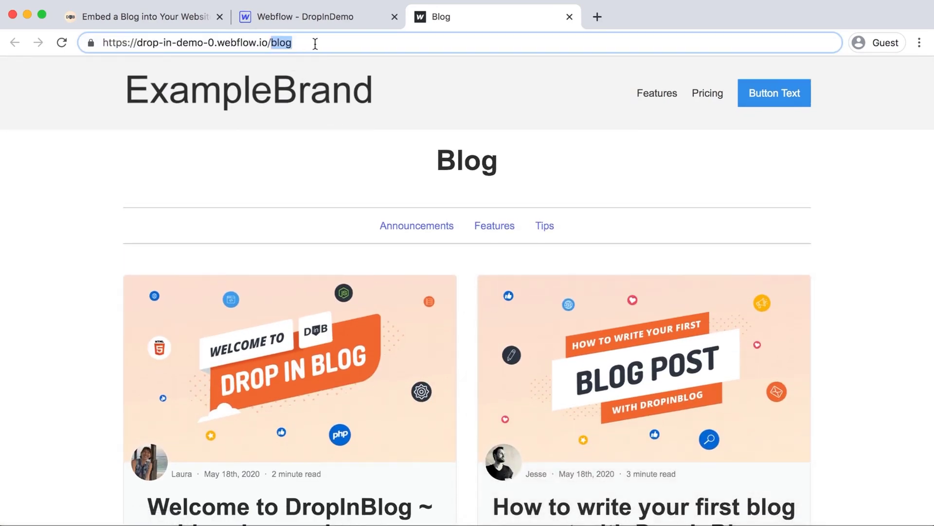
key("super+a")
key("super+c")
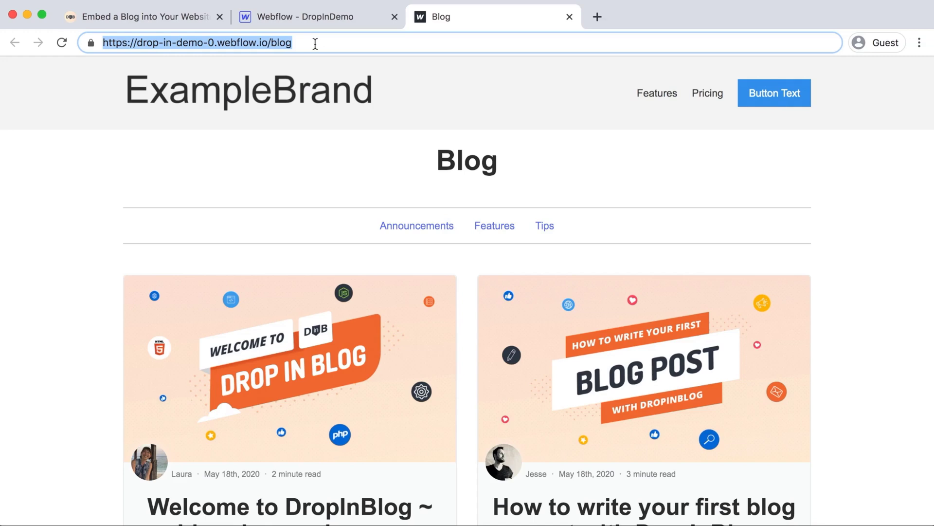
left_click(156, 13)
scroll(382, 185, "up", 3)
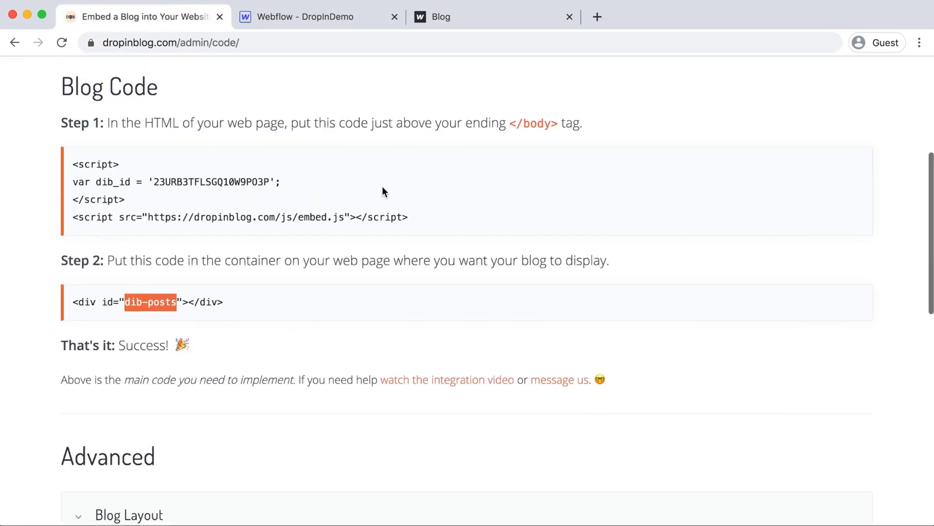
scroll(381, 186, "up", 2)
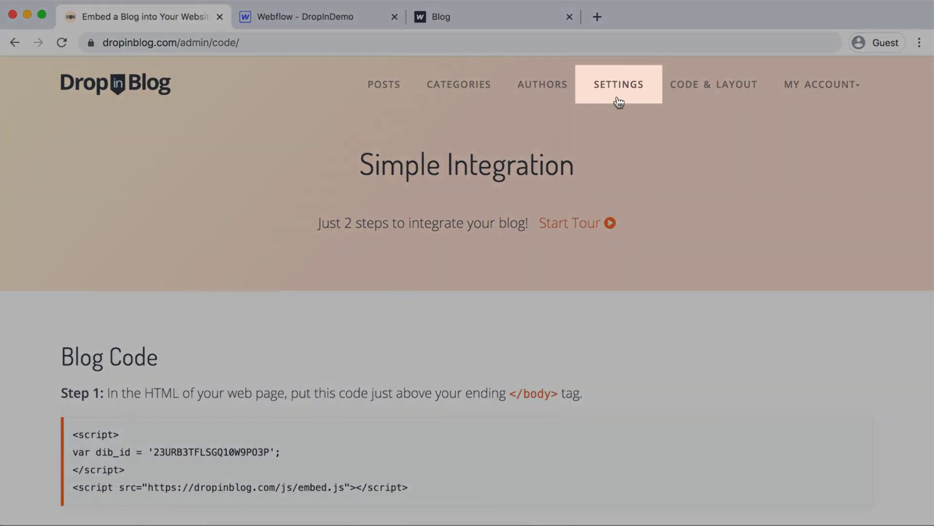
left_click(631, 90)
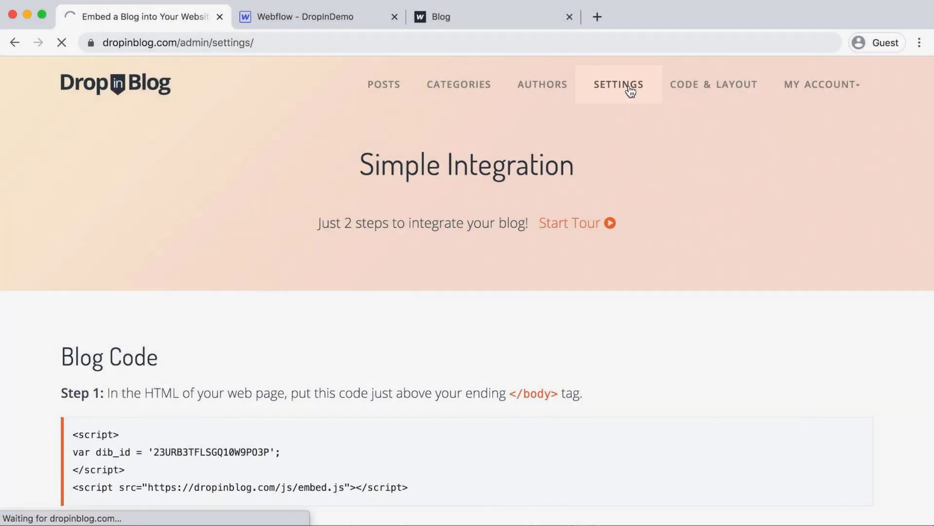
scroll(256, 455, "down", 3)
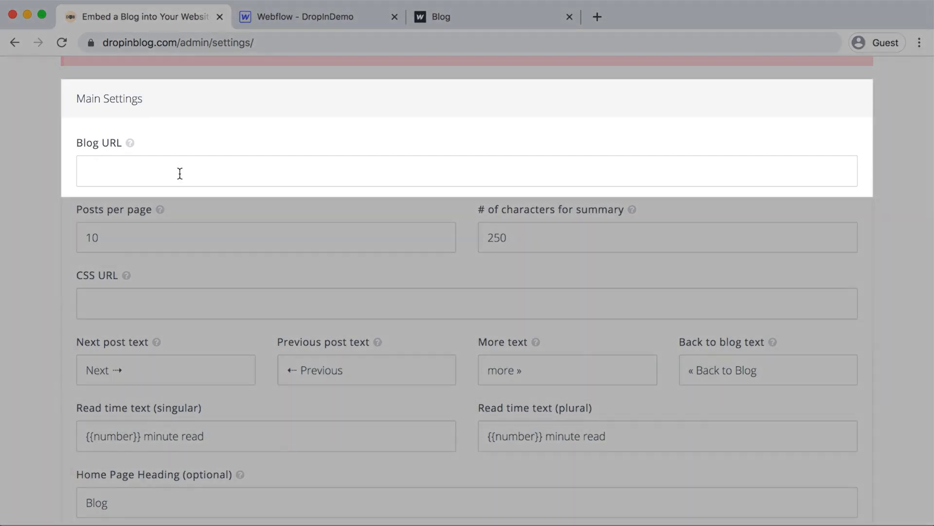
left_click(163, 165)
key("super+v")
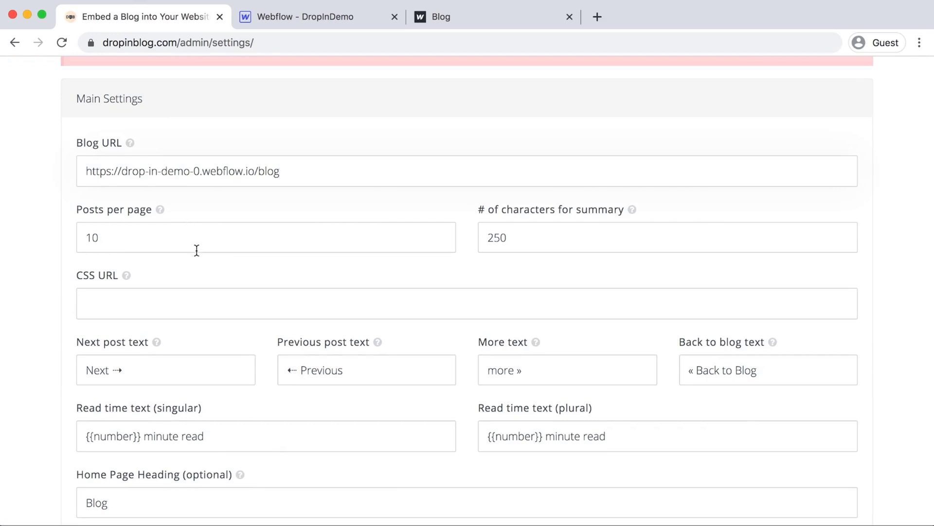
scroll(197, 251, "down", 4)
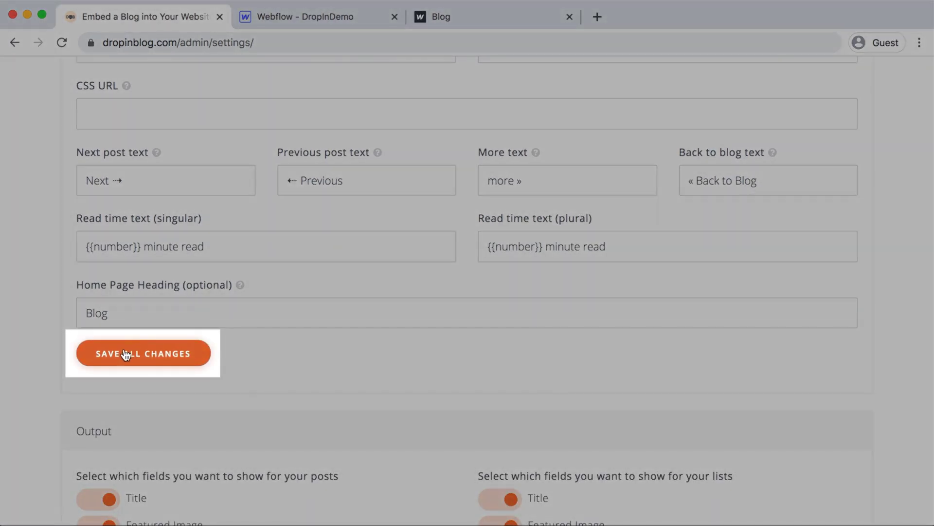
left_click(125, 355)
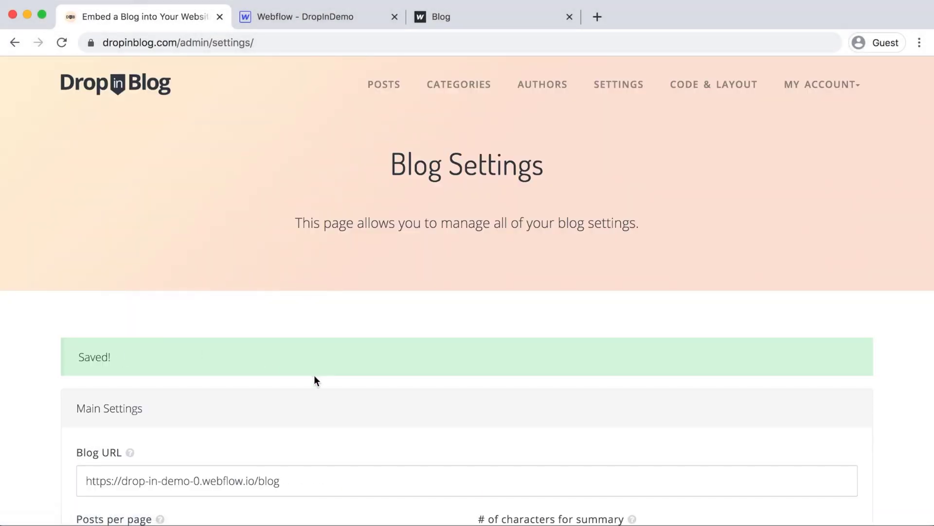
Reload the live Blog page, open the "Welcome to DropInBlog" post and look through its content and layout
left_click(465, 19)
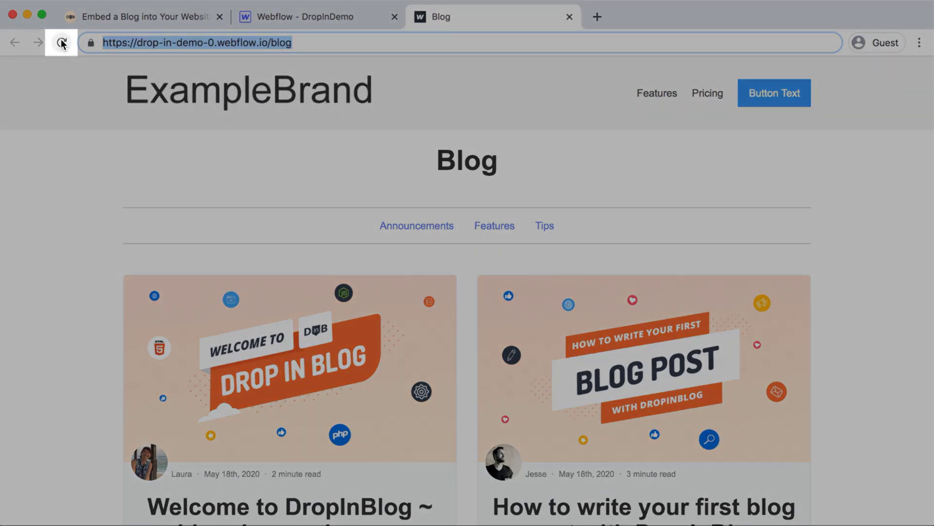
left_click(62, 43)
scroll(60, 265, "down", 5)
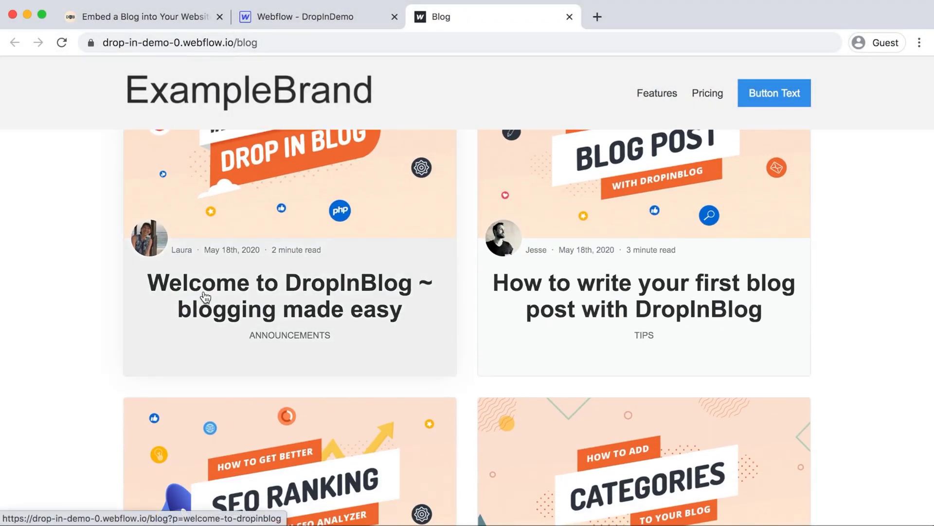
left_click(204, 296)
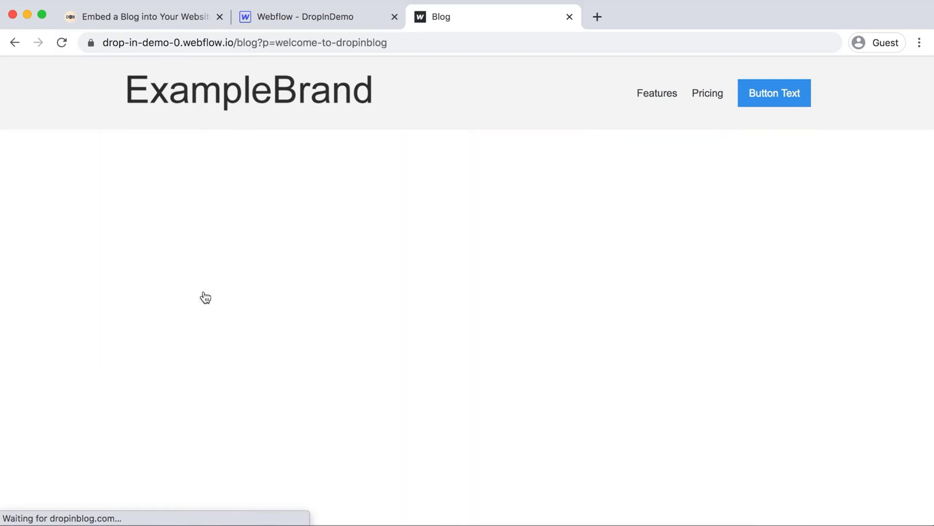
scroll(172, 352, "down", 15)
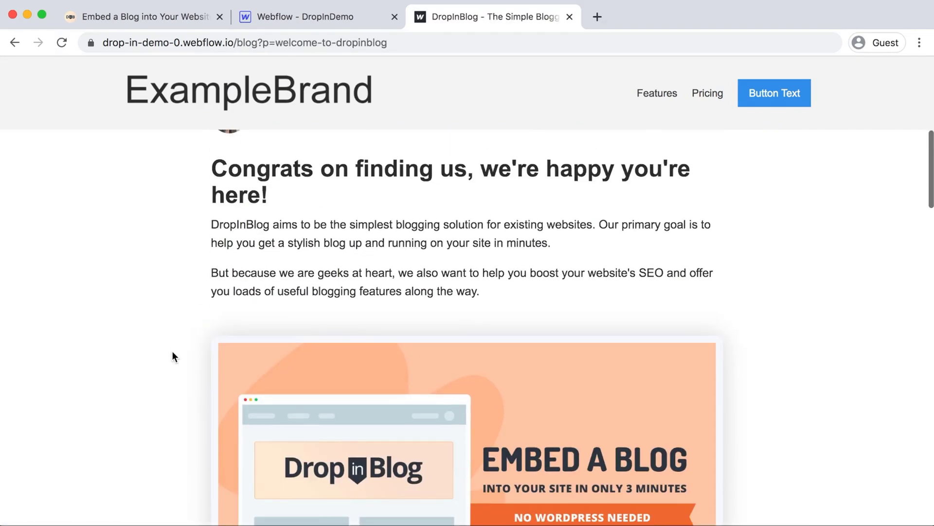
scroll(172, 352, "down", 15)
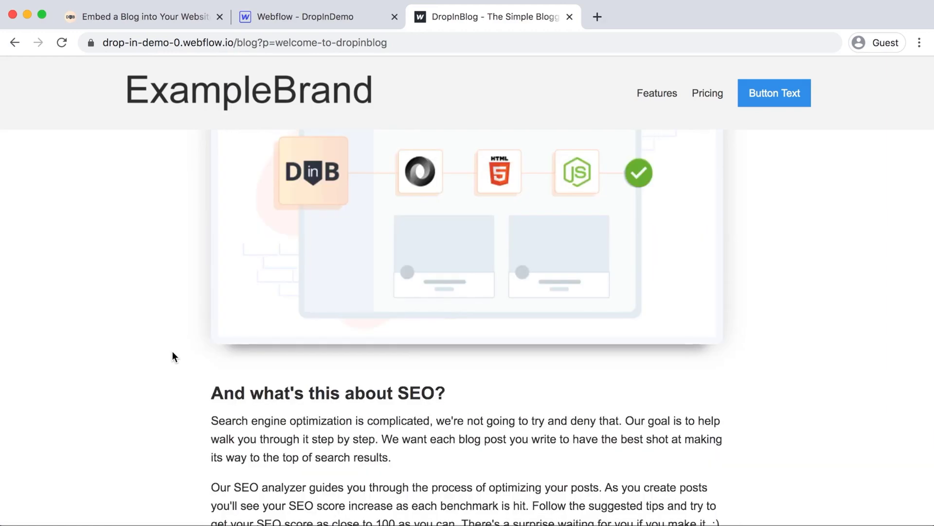
scroll(172, 351, "down", 10)
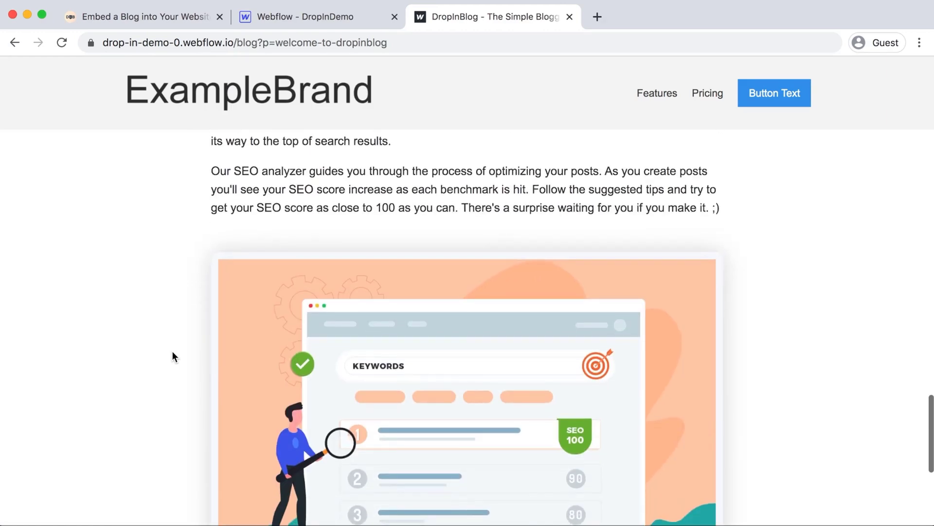
scroll(172, 352, "up", 10)
scroll(172, 351, "up", 15)
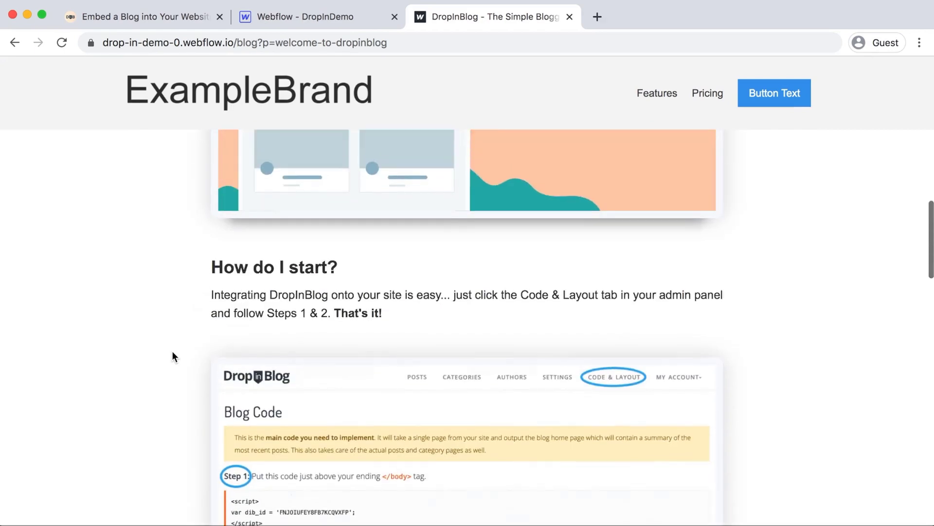